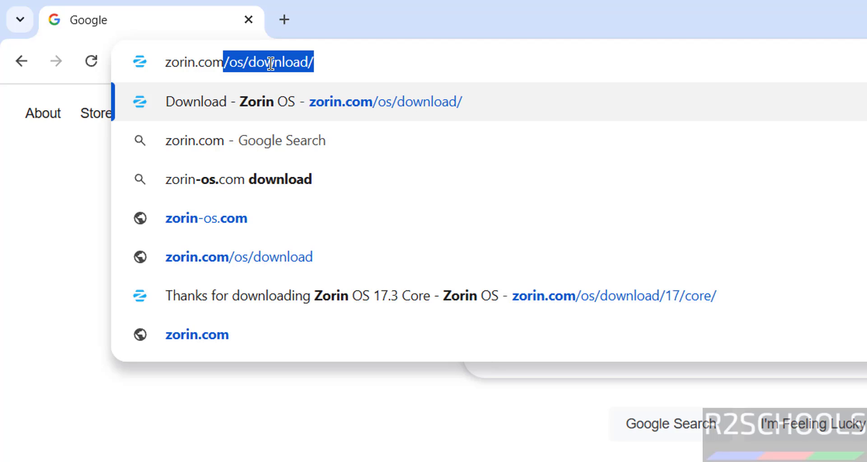
Load the zorin.com home page, dropping the autocompleted /os/download/ path.
key("Delete")
key("Return")
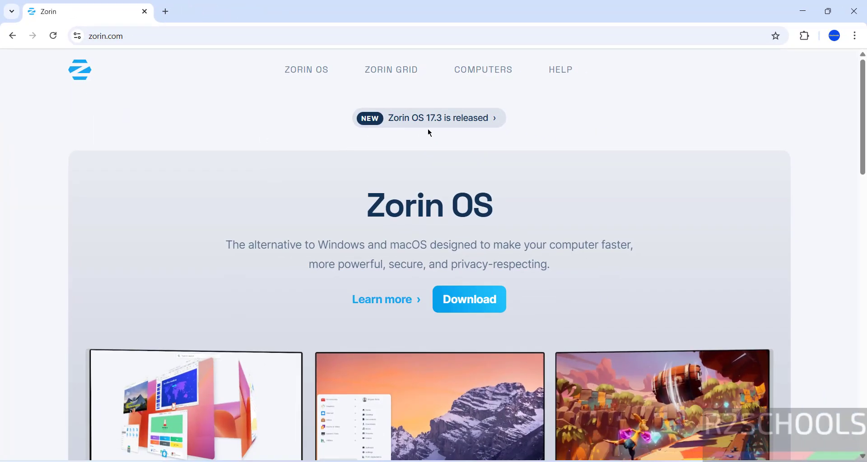
Go to the Zorin OS download page and scroll to the Core and Education cards.
left_click(307, 74)
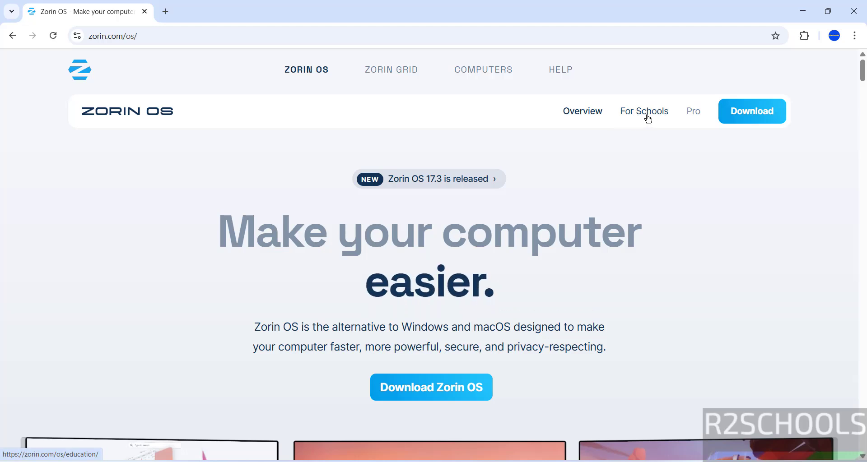
left_click(768, 112)
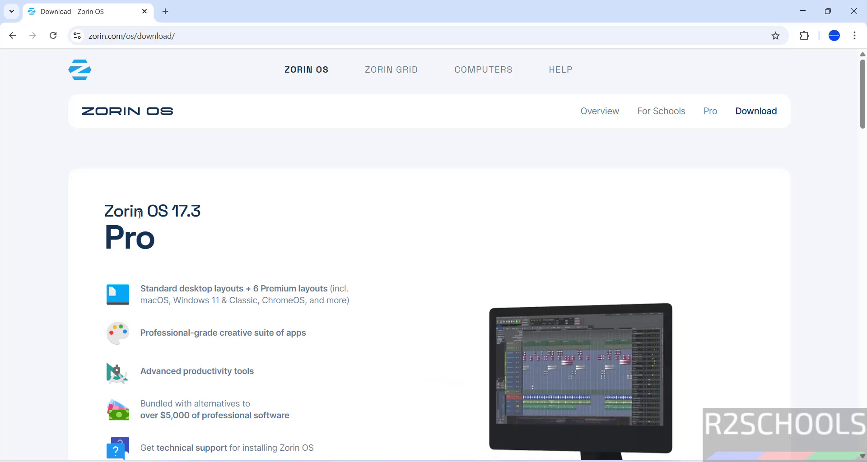
scroll(139, 214, "down", 6)
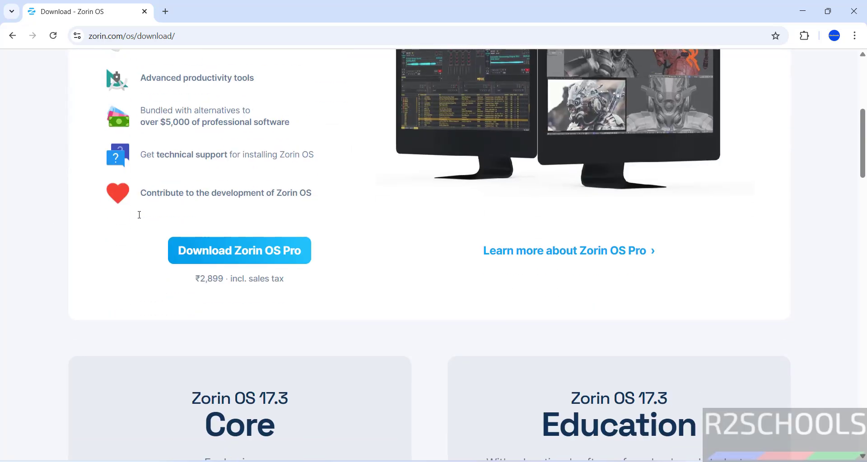
scroll(140, 215, "down", 8)
scroll(140, 215, "up", 2)
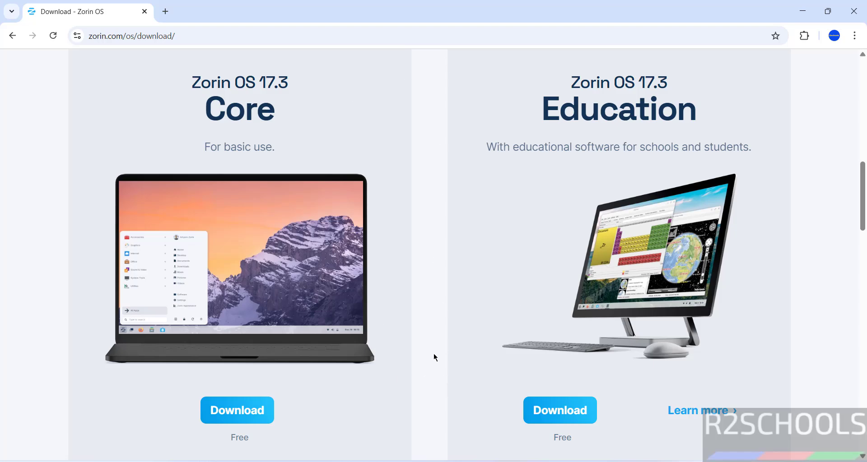
scroll(434, 358, "down", 10)
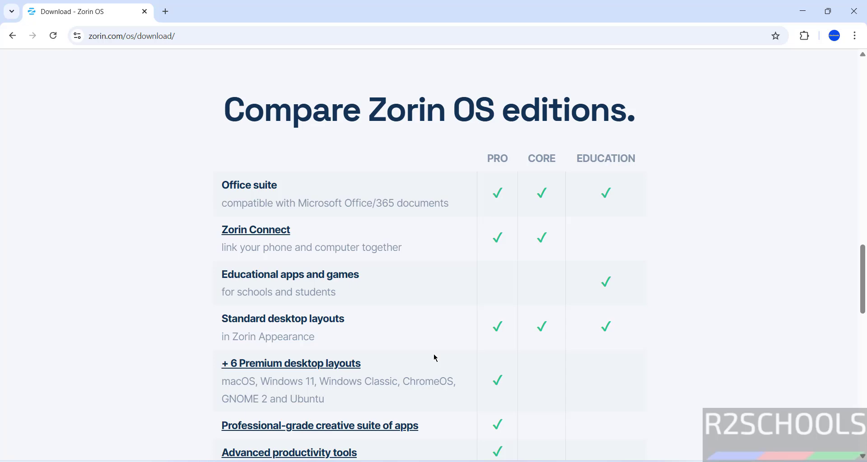
scroll(434, 358, "down", 3)
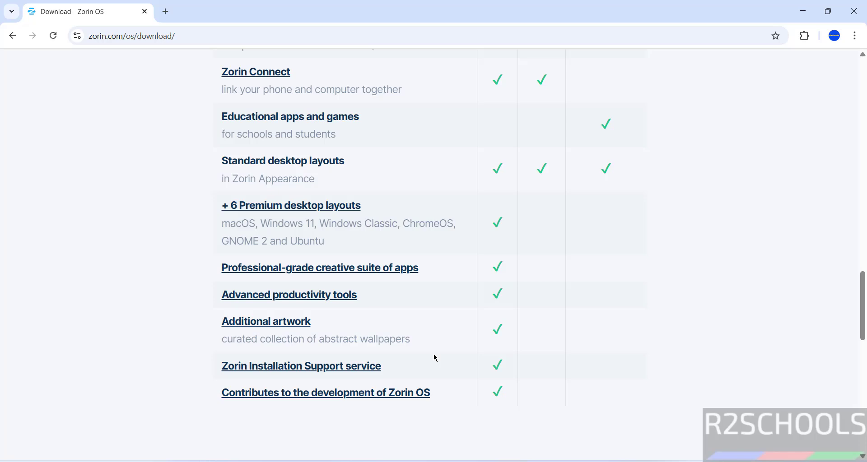
scroll(435, 358, "up", 10)
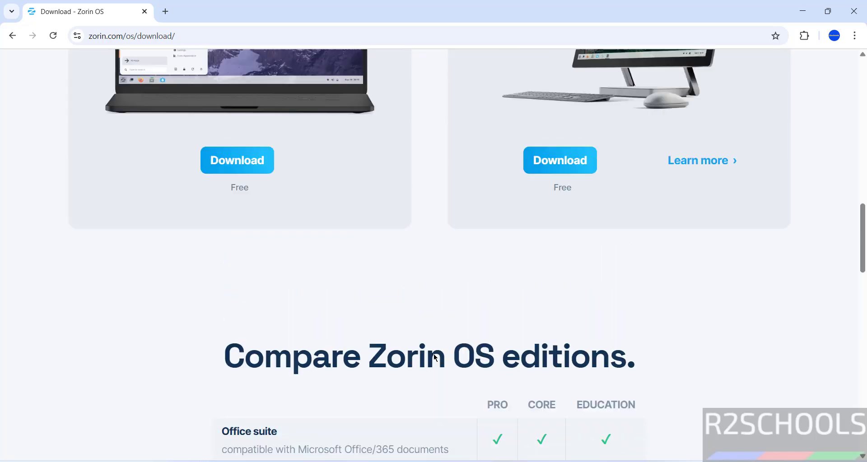
scroll(433, 354, "up", 2)
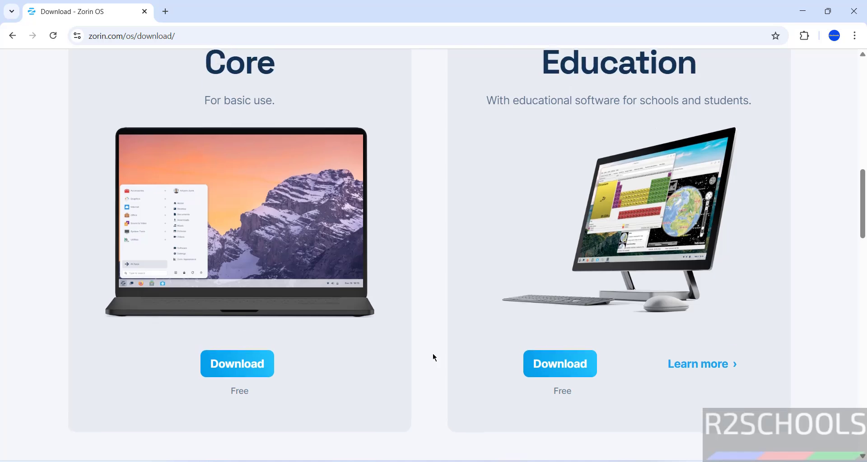
Download Zorin OS 17.3 Core, skipping the newsletter signup, and show Chrome's download history.
left_click(235, 393)
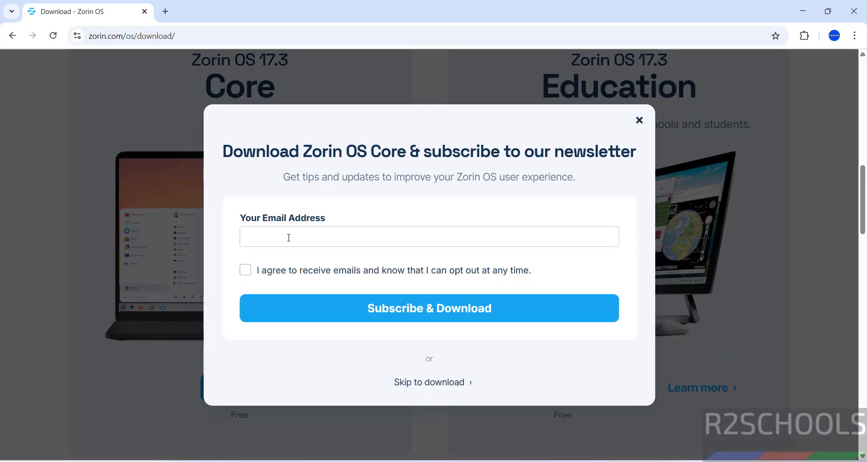
left_click(427, 384)
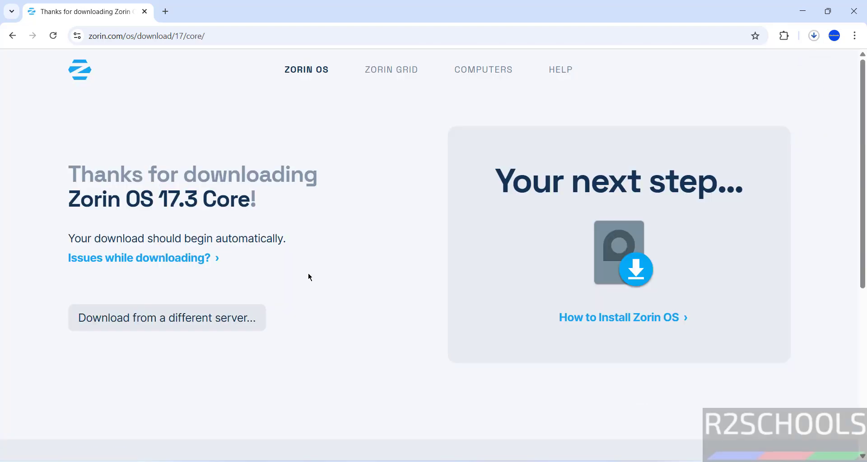
key("ctrl+j")
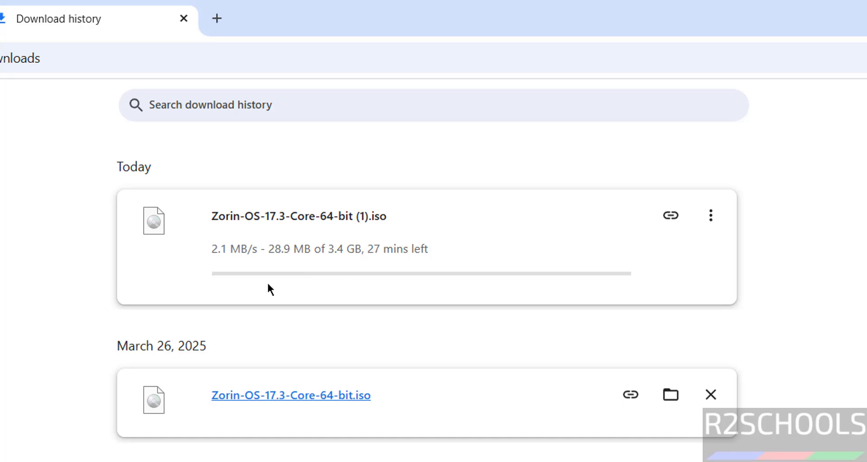
Cancel the duplicate Zorin-OS-17.3-Core-64-bit (1).iso download and remove it from the history.
left_click(713, 221)
left_click(668, 270)
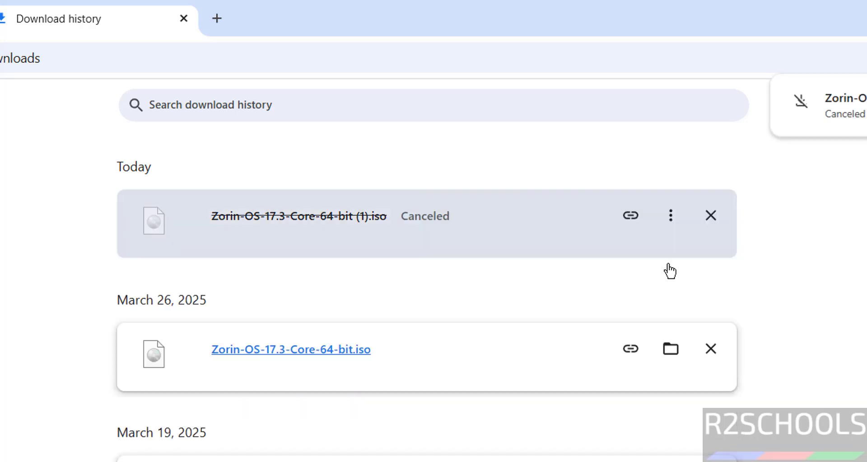
left_click(710, 223)
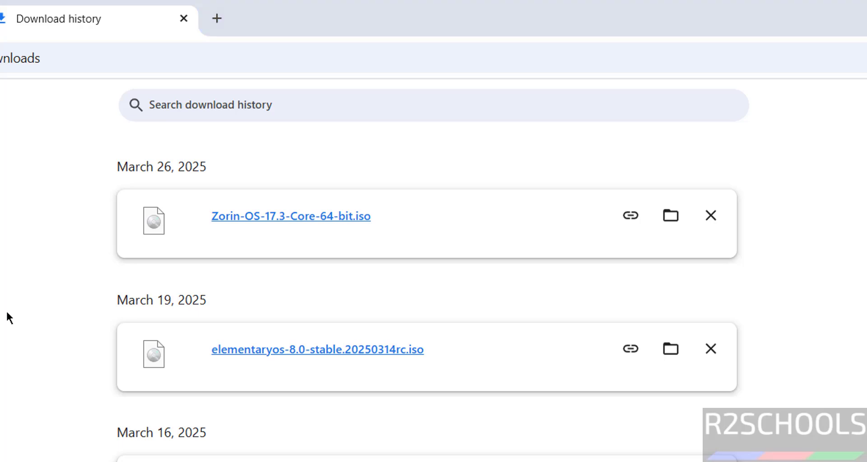
key("super")
Launch Oracle VirtualBox by searching 'virt' and start a new machine via Machine > New.
type("virt")
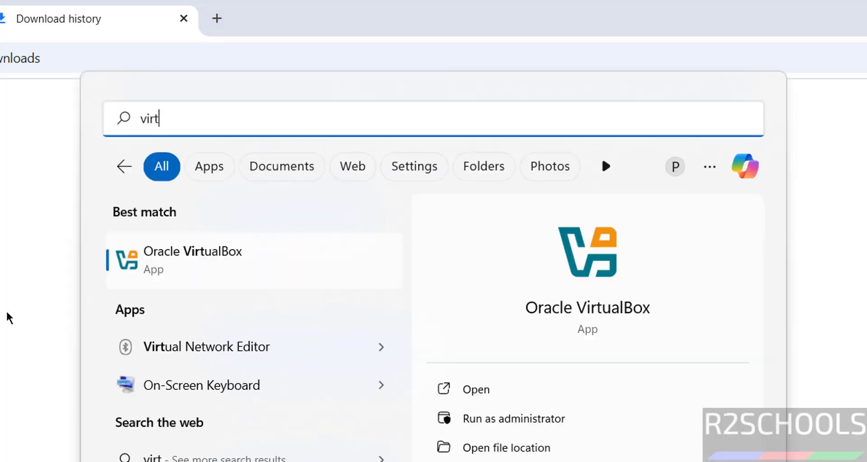
left_click(171, 261)
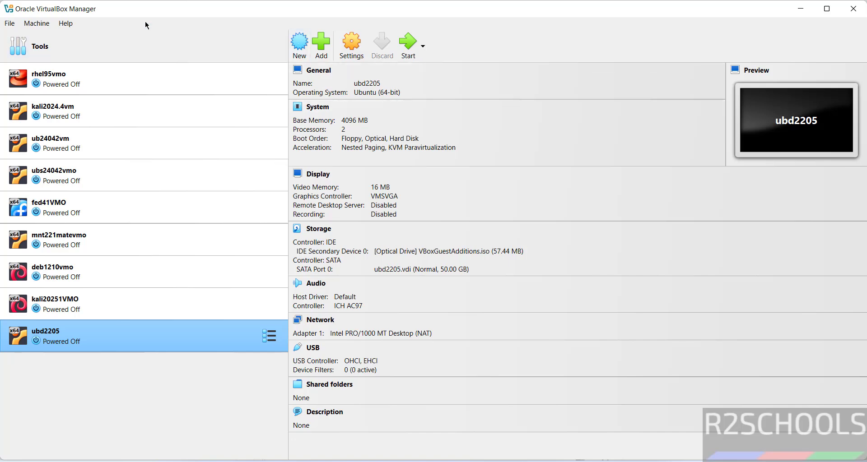
left_click(36, 25)
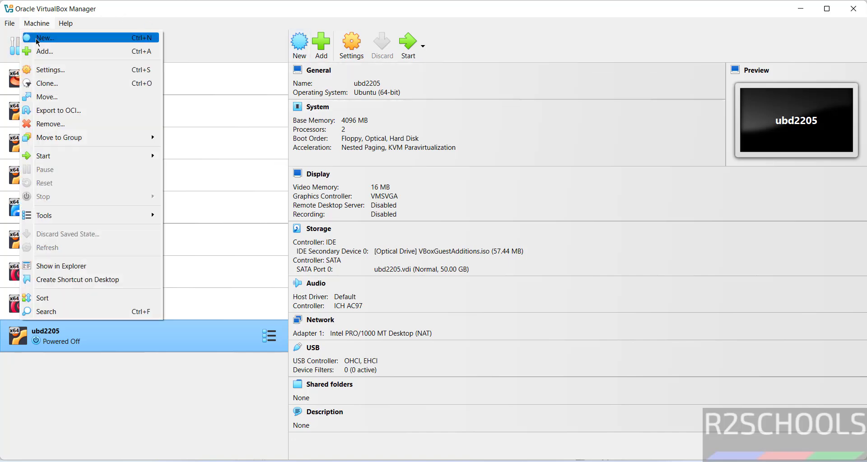
left_click(36, 39)
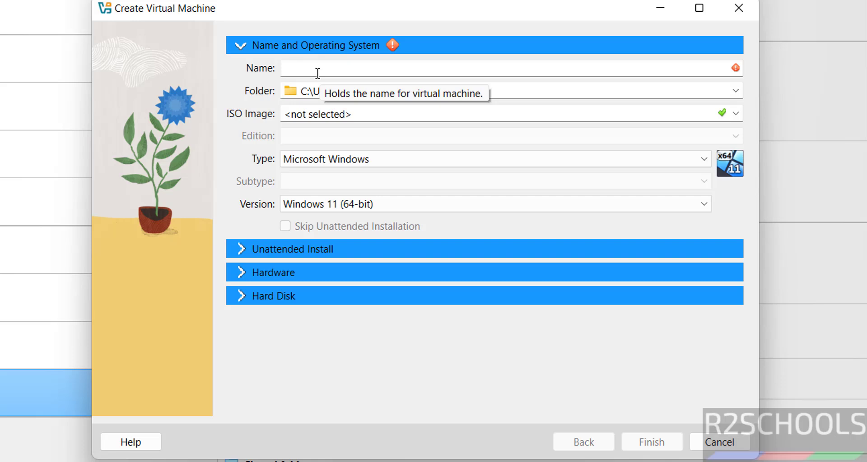
Enter zorinos173vmo as the virtual machine's name.
type("zr")
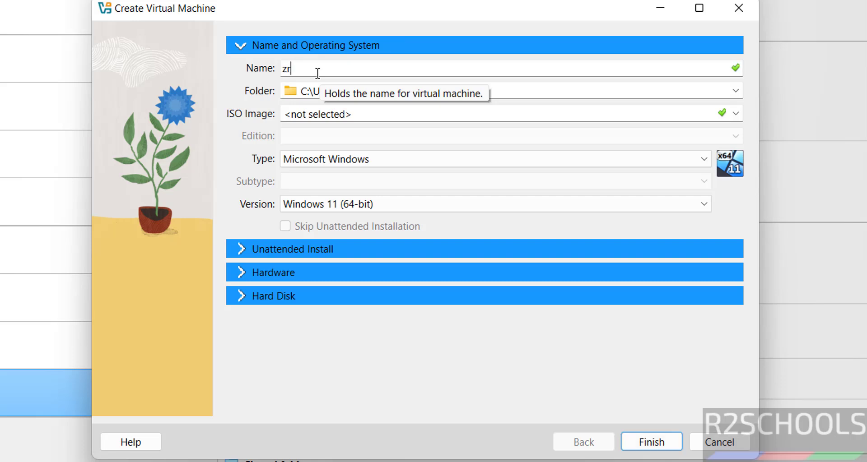
key("BackSpace")
type("orin")
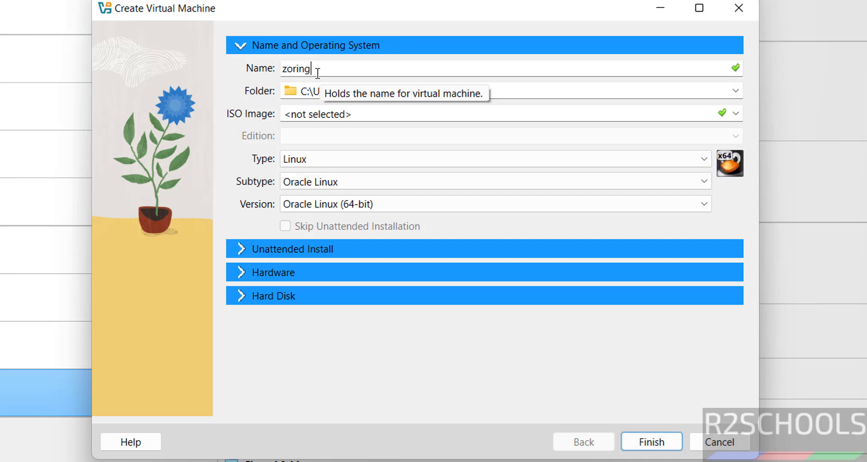
type("os17")
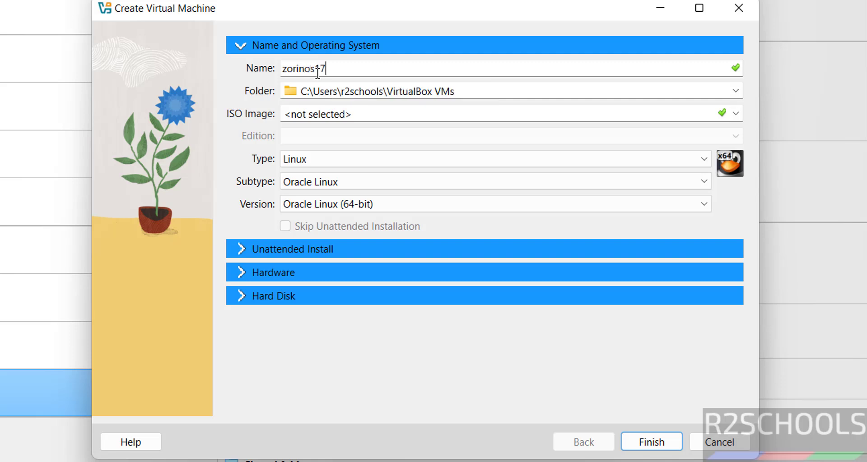
type("3vmo")
key("ctrl+a")
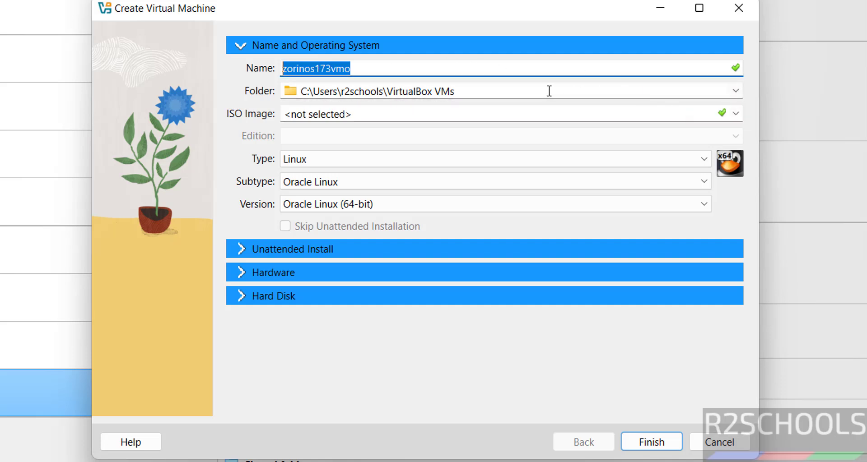
Set the VM folder to a newly created zorinos173vmo folder inside E:\VMS.
left_click(733, 95)
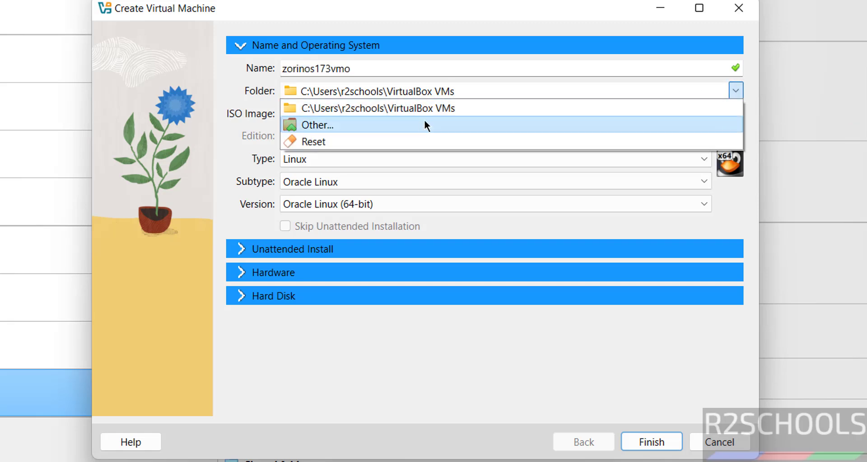
left_click(418, 125)
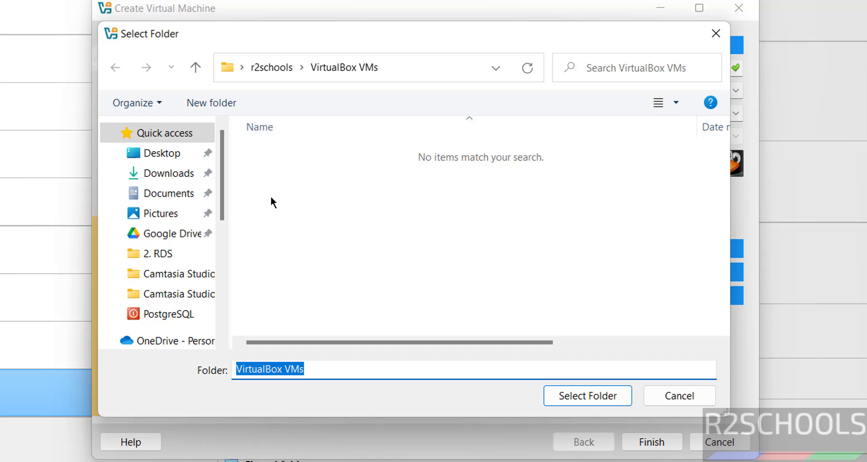
scroll(216, 295, "down", 5)
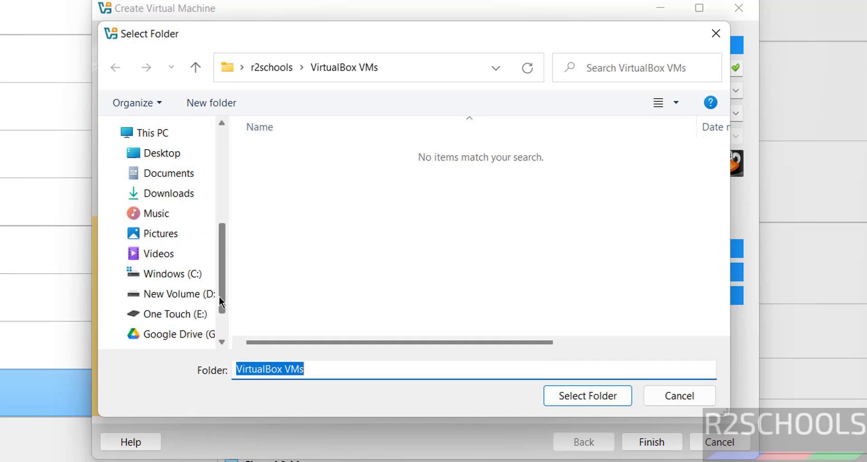
left_click(185, 316)
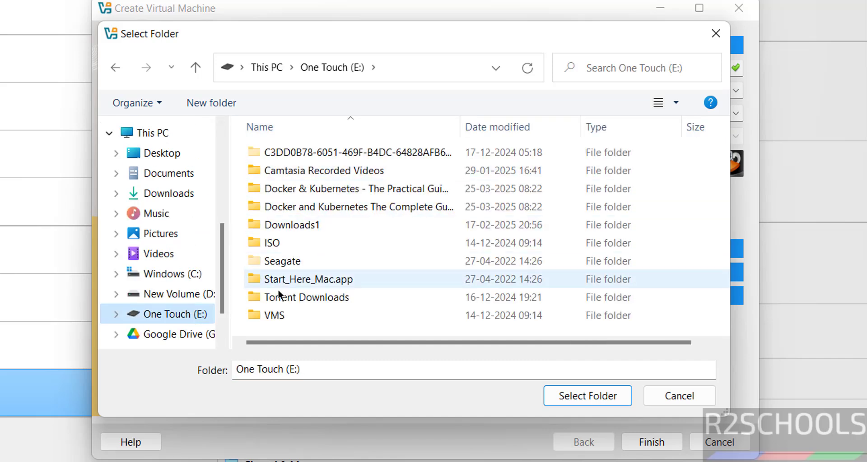
left_click(280, 322)
double_click(278, 319)
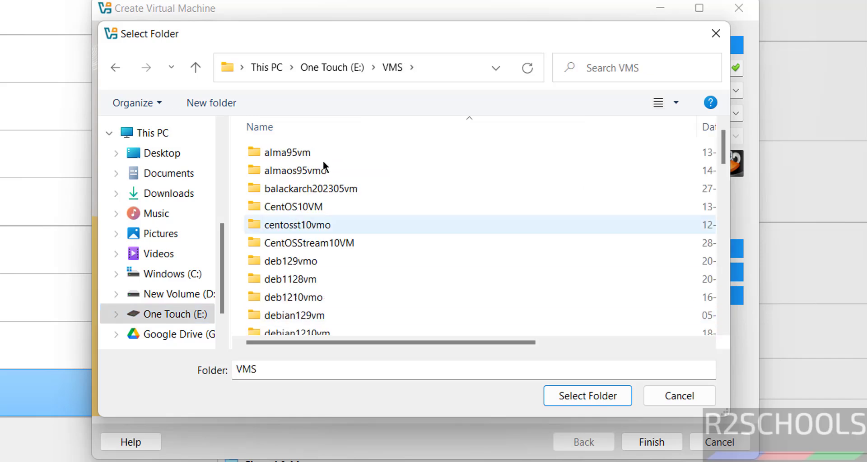
left_click(210, 103)
type("zorinos173vmo")
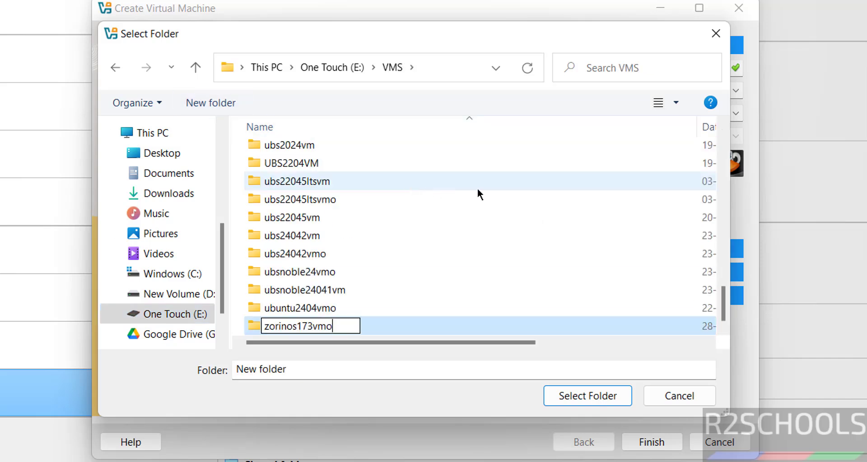
key("Return")
left_click(570, 393)
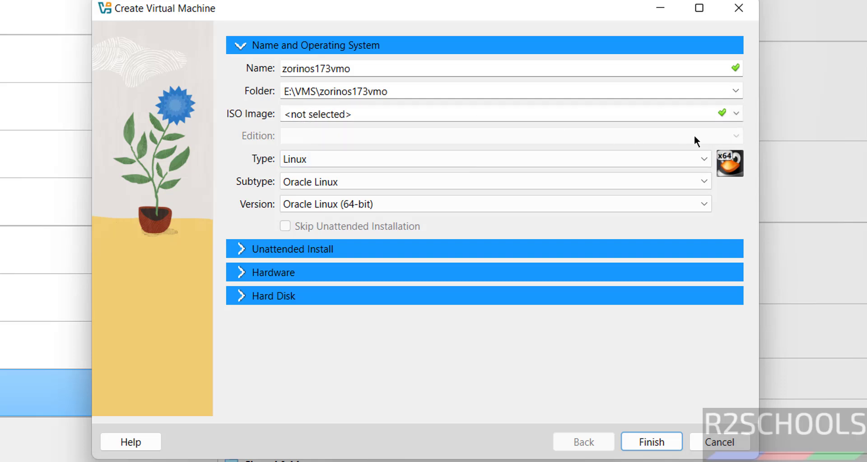
Attach Zorin-OS-17.3-Core-64-bit.iso from Downloads as the VM's installer image.
left_click(734, 113)
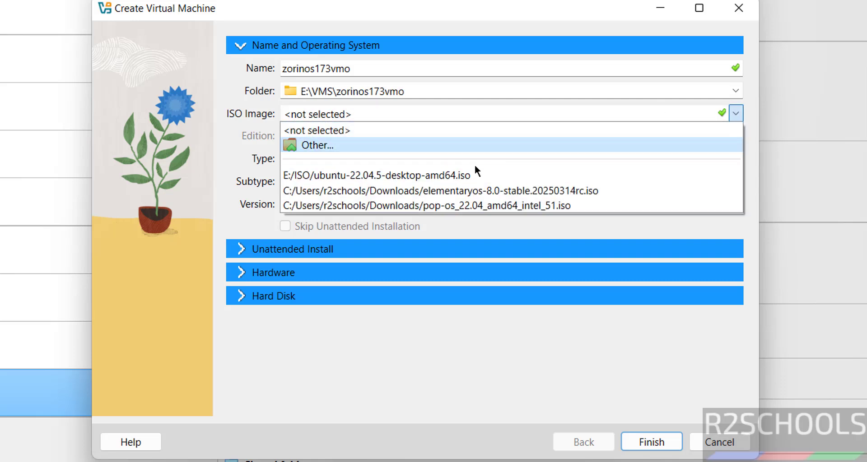
left_click(455, 147)
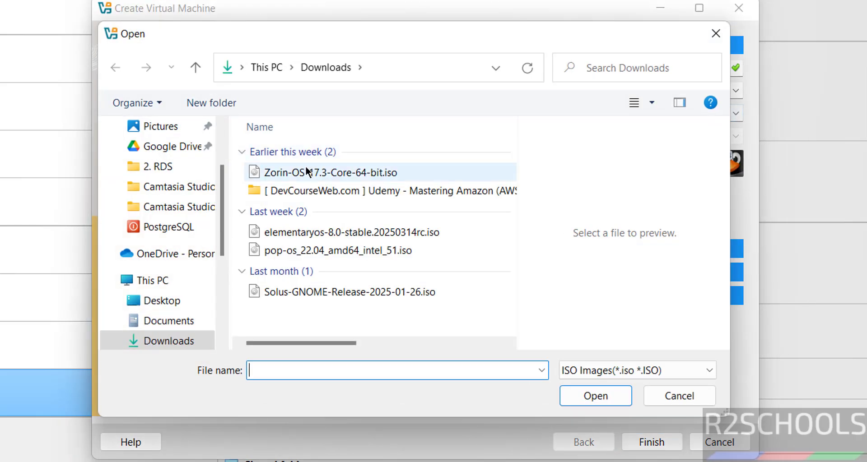
left_click(306, 168)
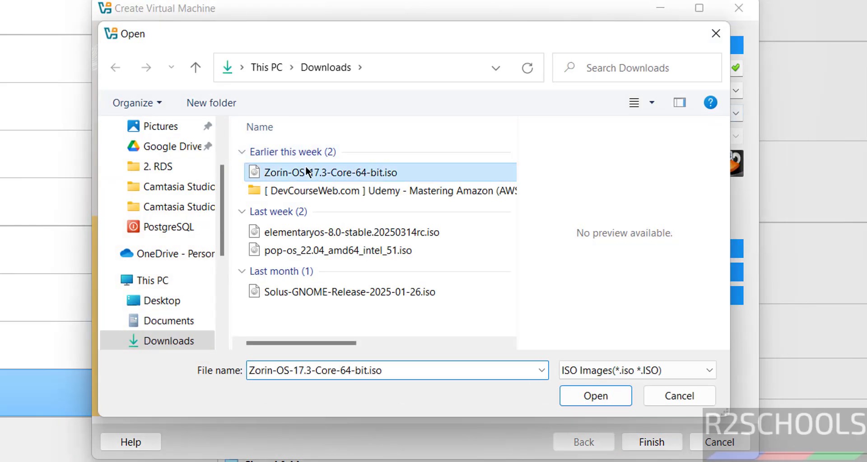
left_click(595, 397)
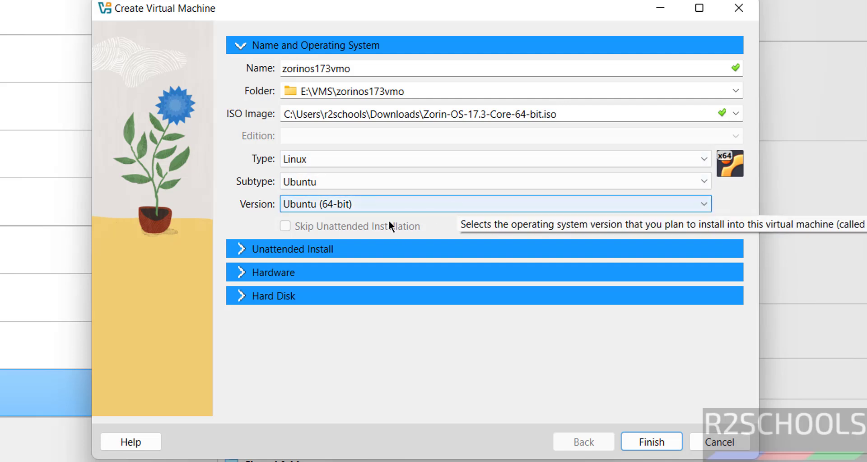
Set base memory to 4096 MB and the processor count to 2.
left_click(244, 273)
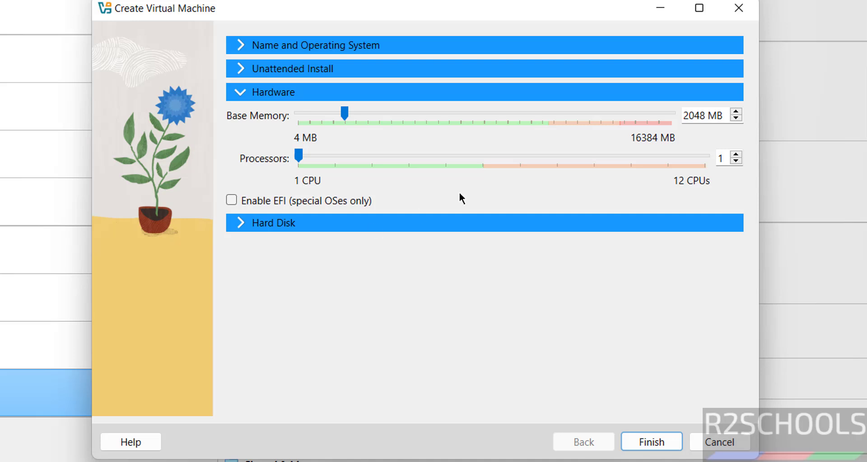
double_click(687, 115)
type("4096")
key("Tab")
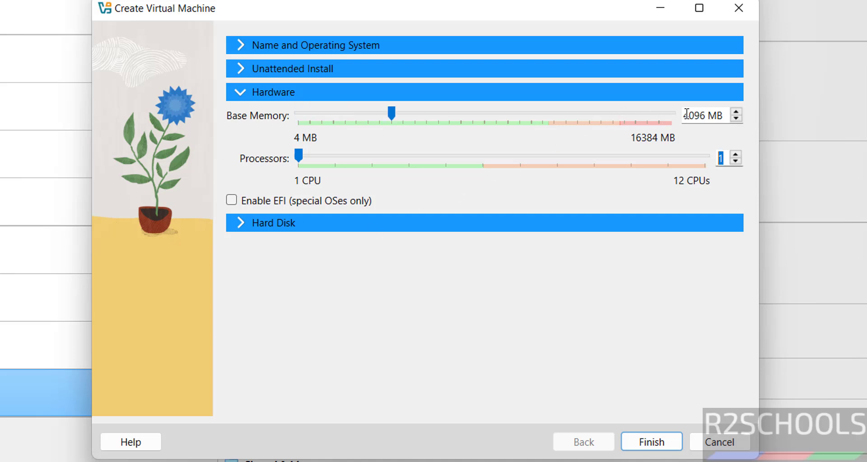
type("2")
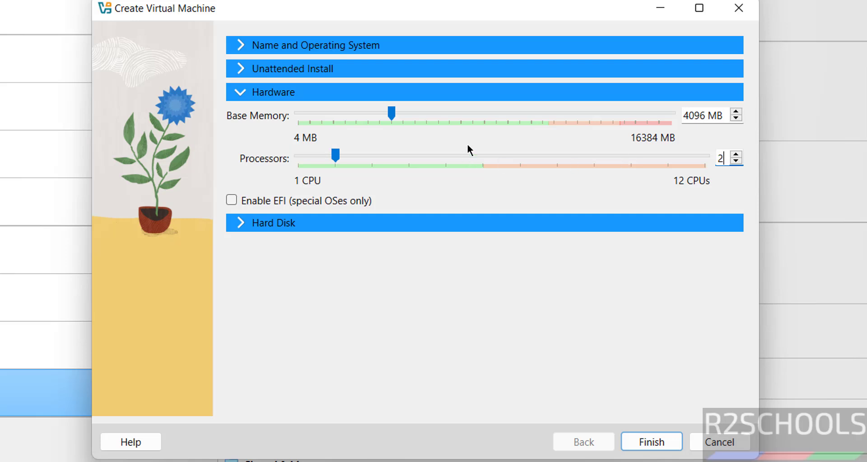
Set the virtual hard disk size to 50 GB and finish creating zorinos173vmo.
left_click(275, 223)
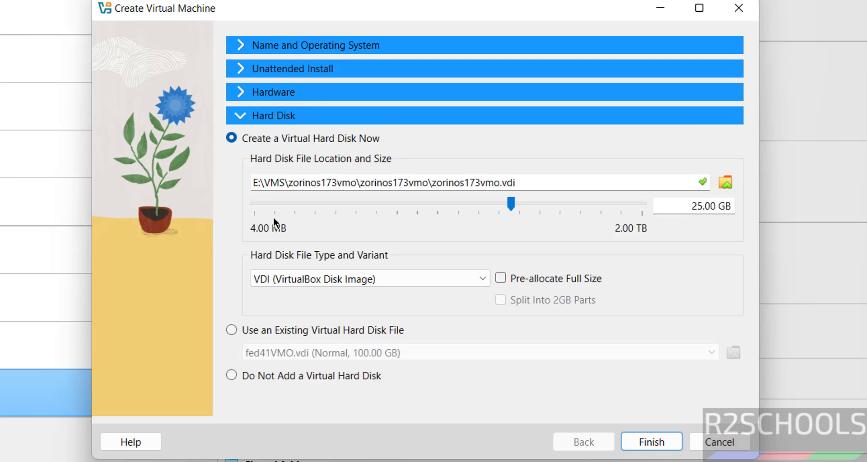
double_click(690, 206)
type("50")
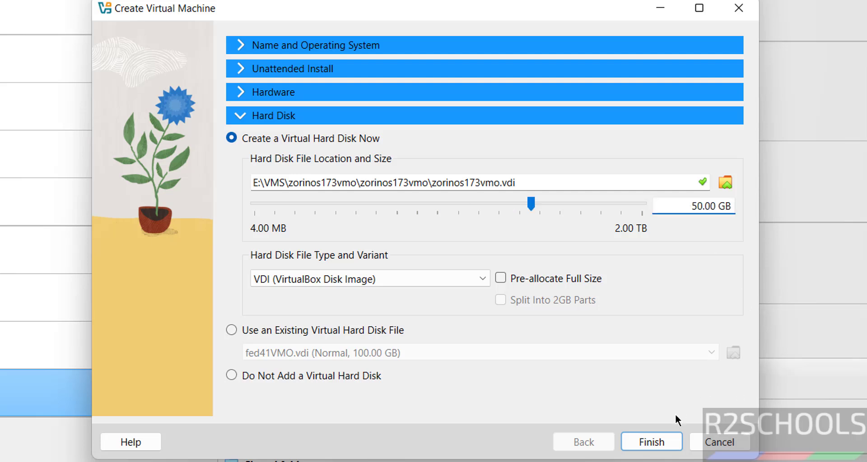
left_click(651, 442)
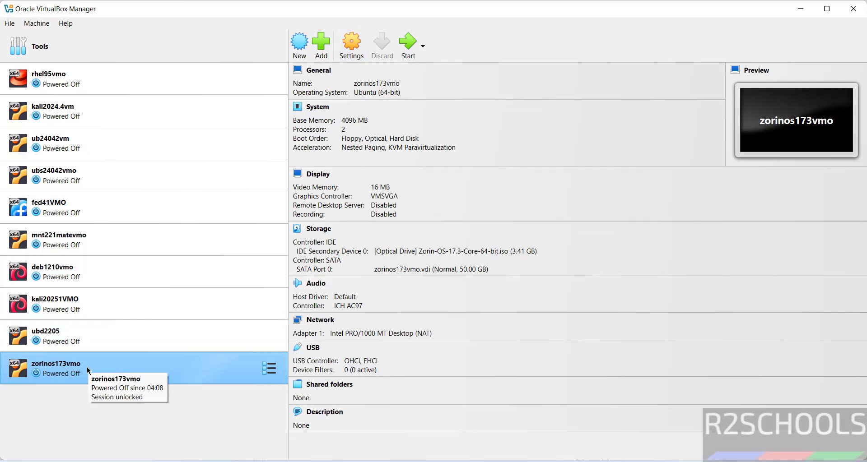
Start the zorinos173vmo virtual machine so it reaches the Zorin OS boot menu.
right_click(87, 368)
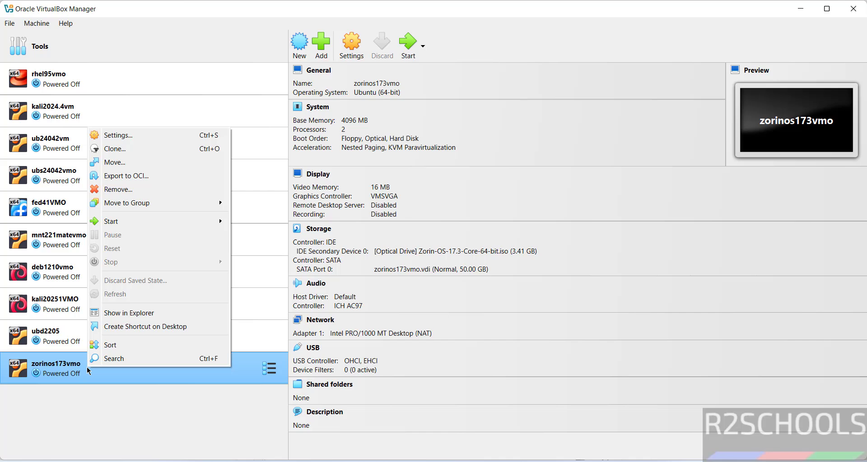
left_click(36, 23)
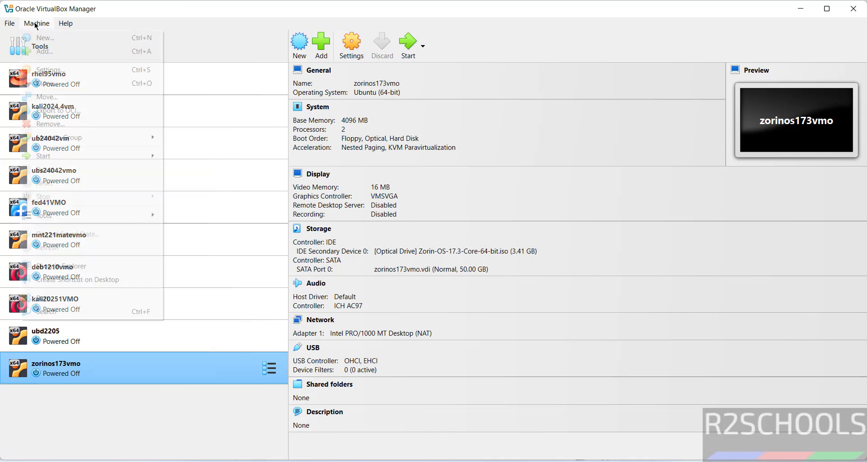
left_click(221, 38)
left_click(75, 378)
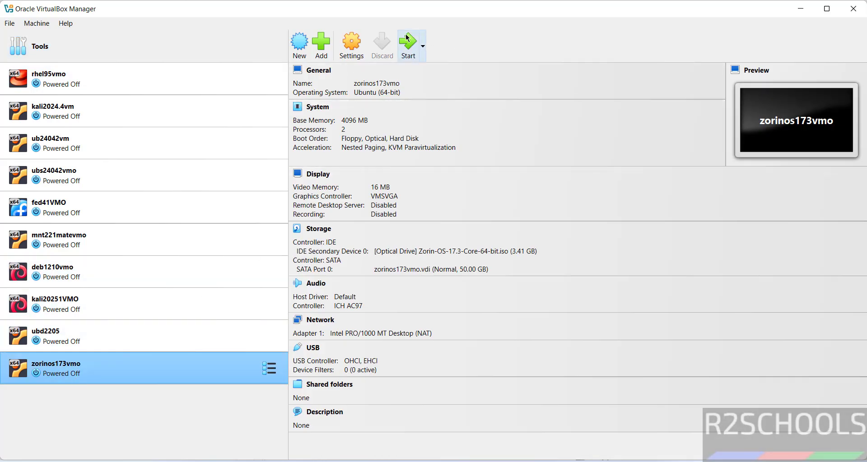
left_click(407, 40)
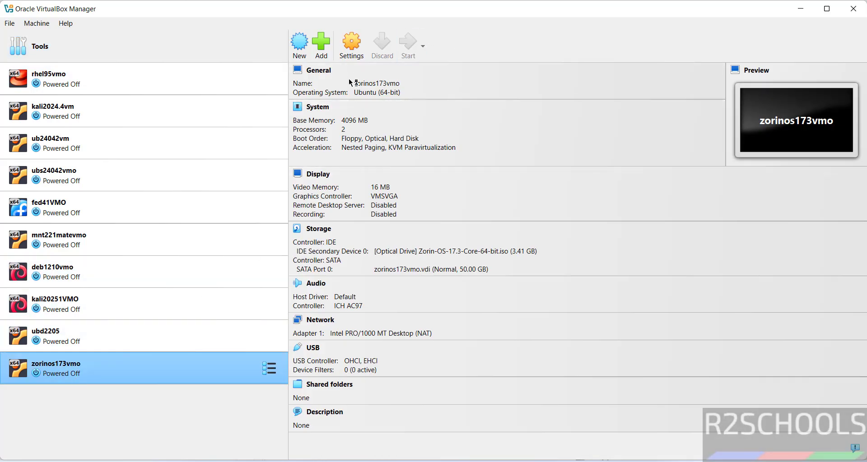
right_click(120, 367)
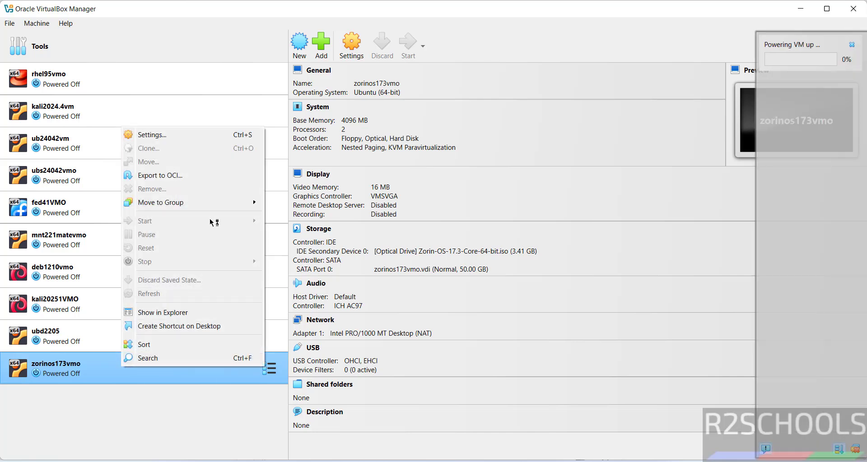
left_click(541, 40)
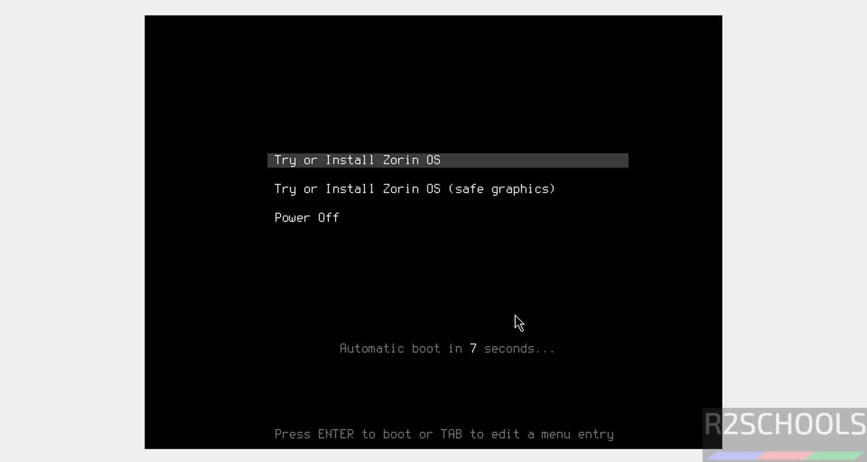
Boot the standard 'Try or Install Zorin OS' entry from the boot menu.
key("Down")
key("Up")
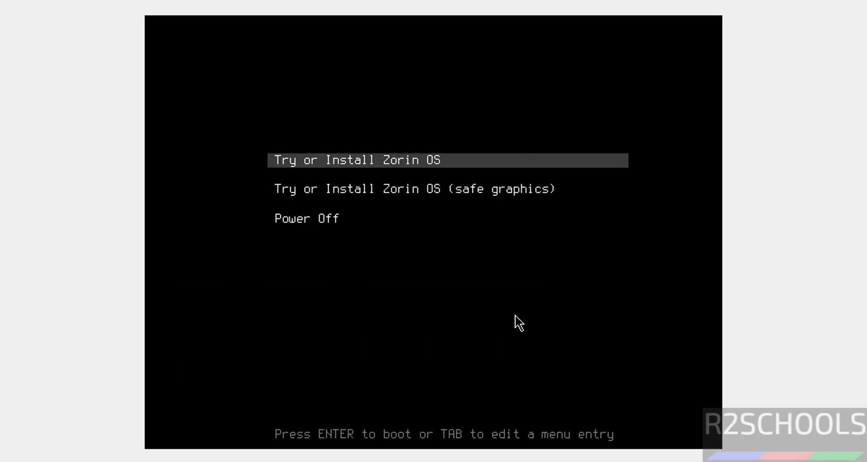
key("Return")
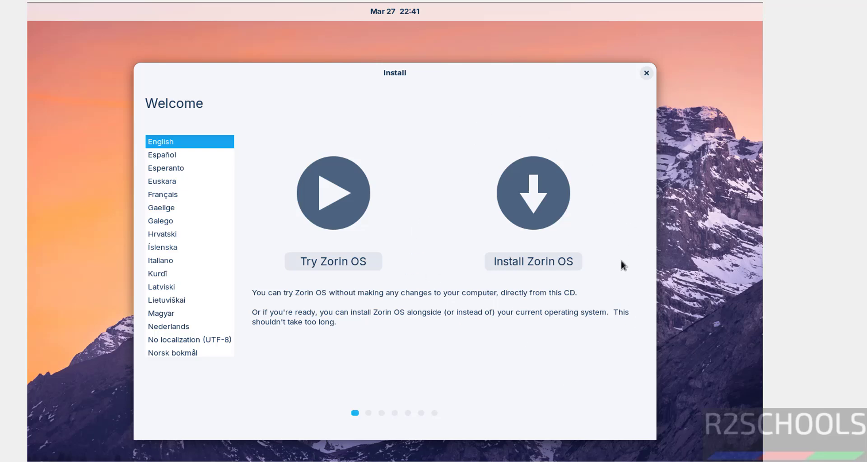
Choose Install Zorin OS and keep the English (US) keyboard layout.
left_click(516, 261)
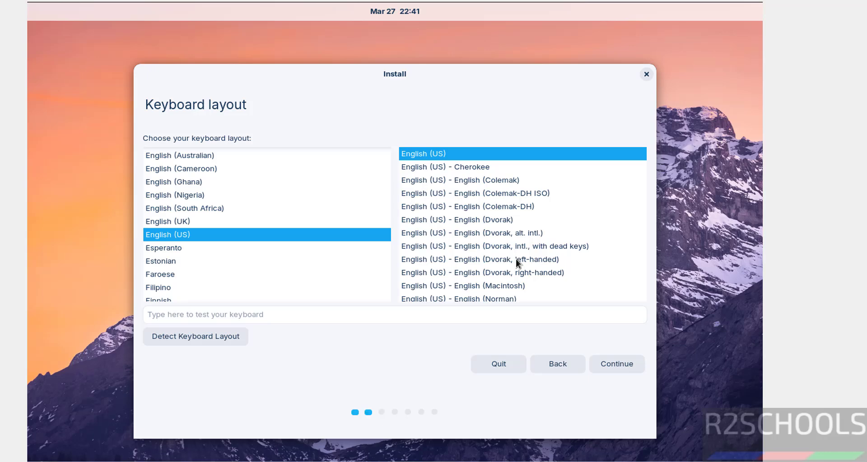
left_click(624, 365)
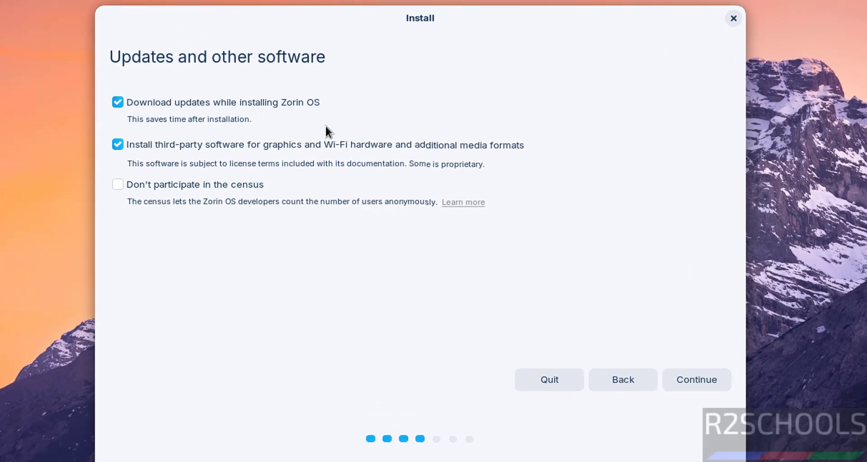
Disable downloading updates during installation, keep third-party software enabled, and continue.
left_click(208, 105)
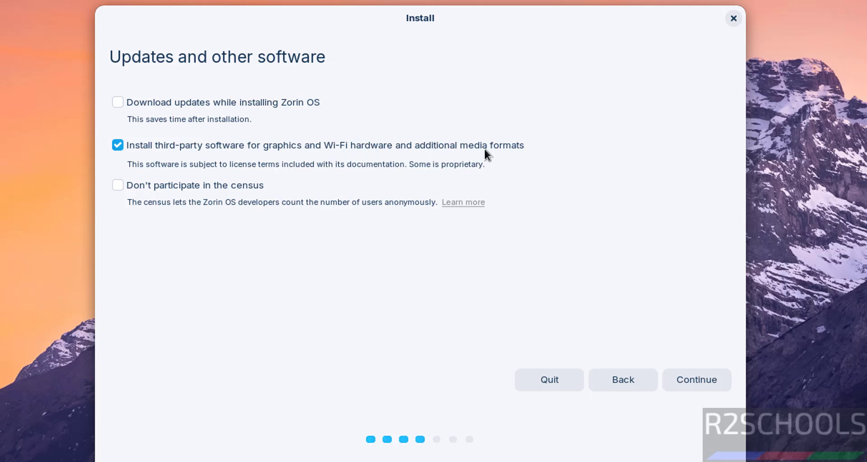
left_click(117, 143)
left_click(116, 147)
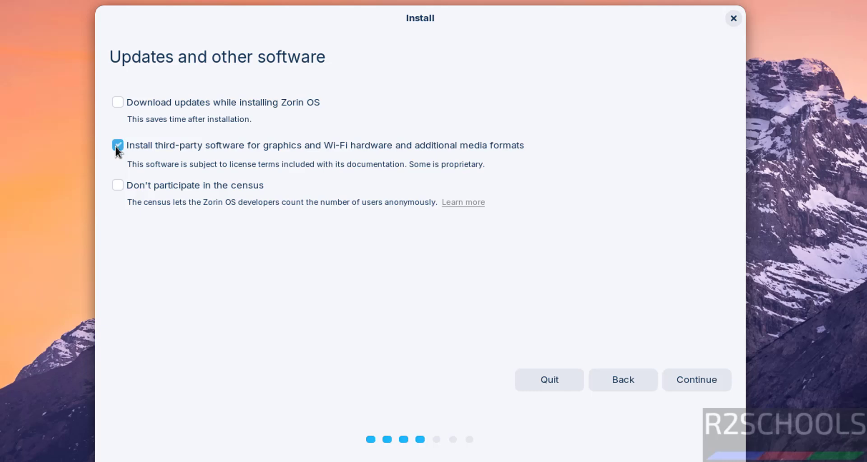
left_click(685, 370)
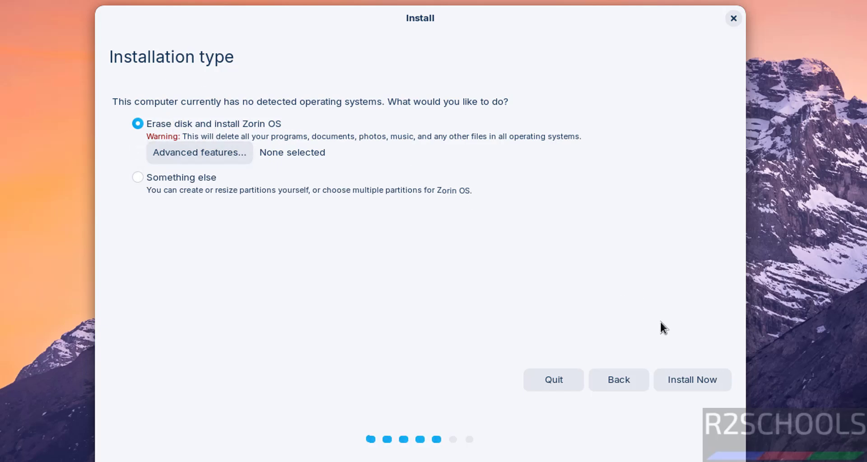
Install with 'Erase disk and install Zorin OS' and approve writing the partition changes.
left_click(692, 382)
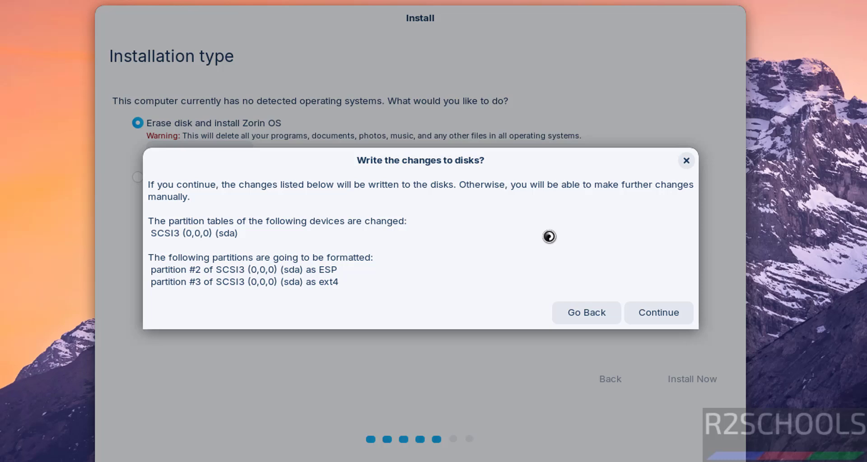
left_click(662, 313)
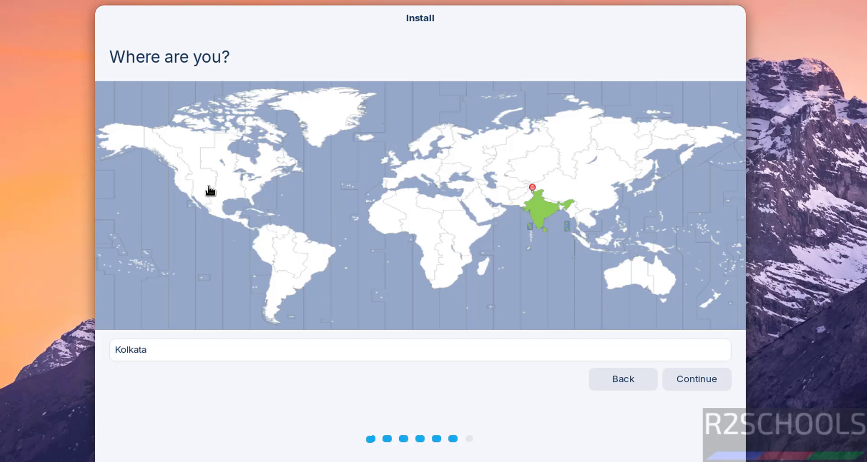
Set the time zone location to Kolkata, India.
left_click(210, 191)
left_click(235, 189)
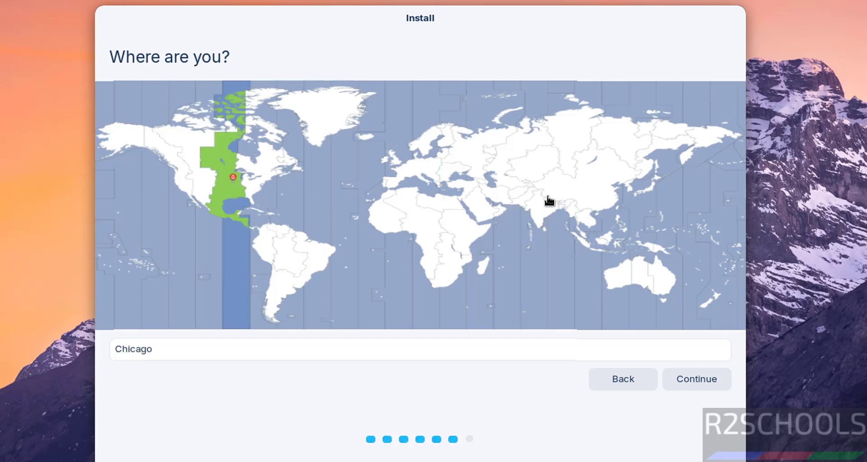
left_click(540, 215)
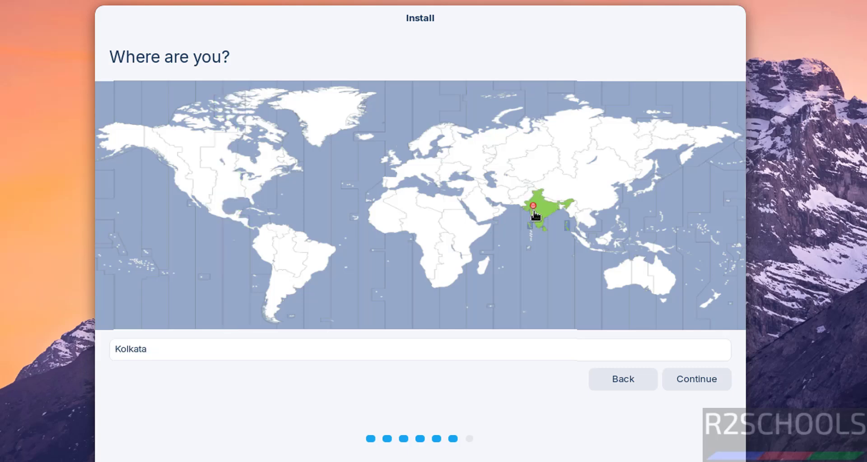
left_click(686, 377)
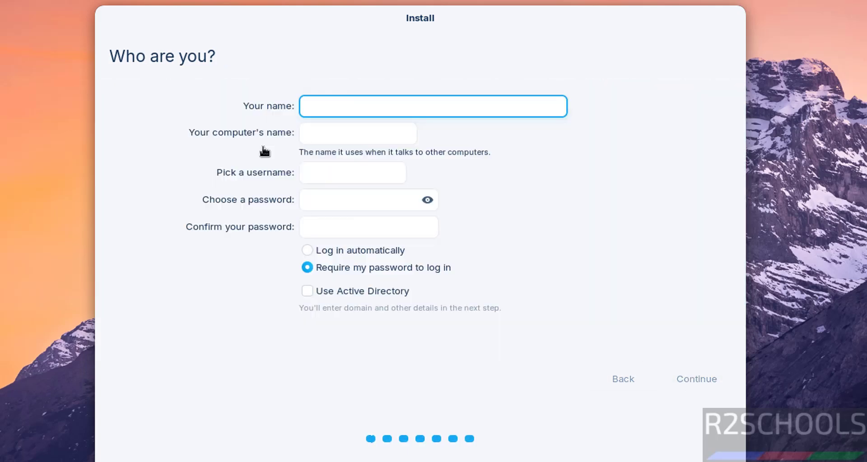
Enter the user's name and change the computer name to zorin173vm.
type("r")
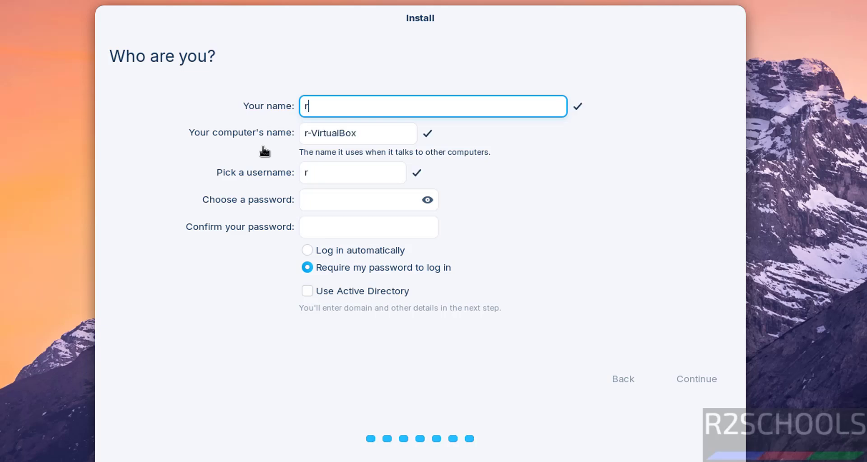
type("2schools")
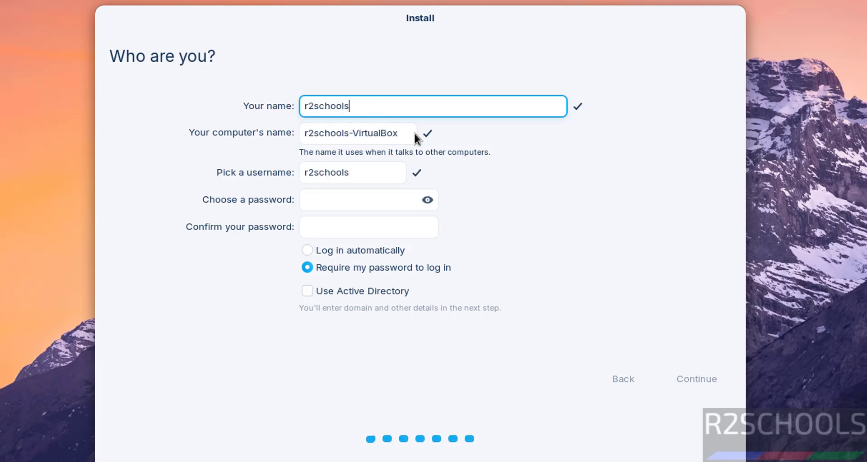
left_click_drag(400, 135, 266, 138)
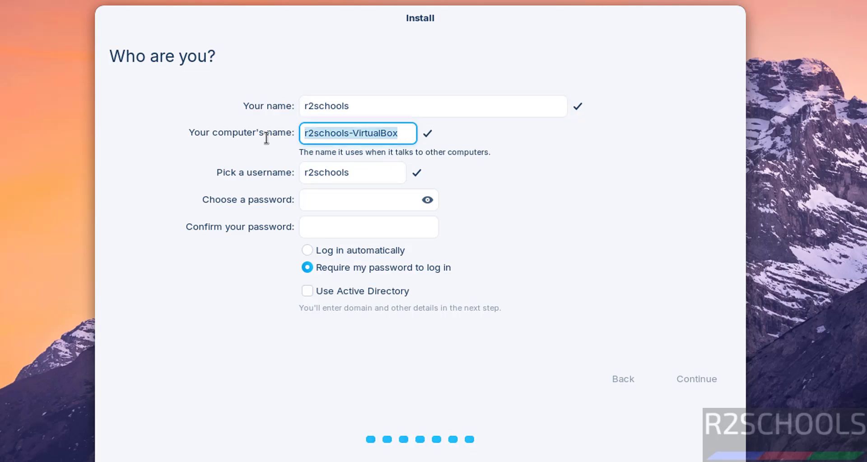
type("zron")
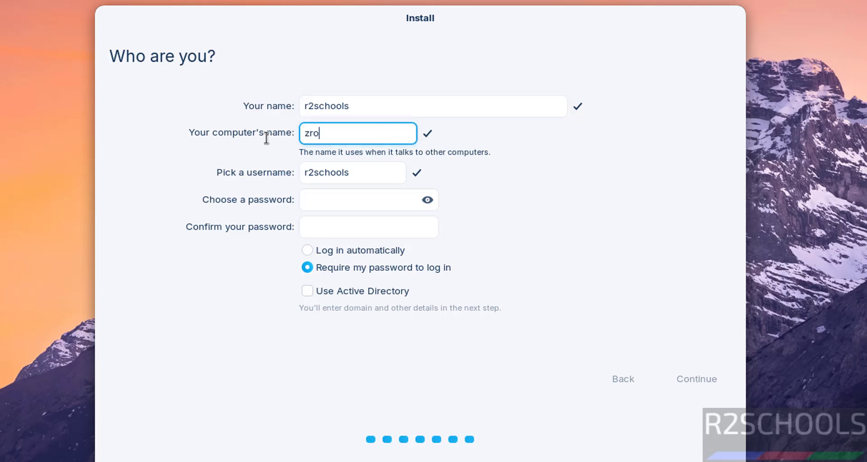
key("BackSpace")
key("BackSpace")
key("BackSpace")
key("BackSpace")
type("zorin173vm")
key("Tab")
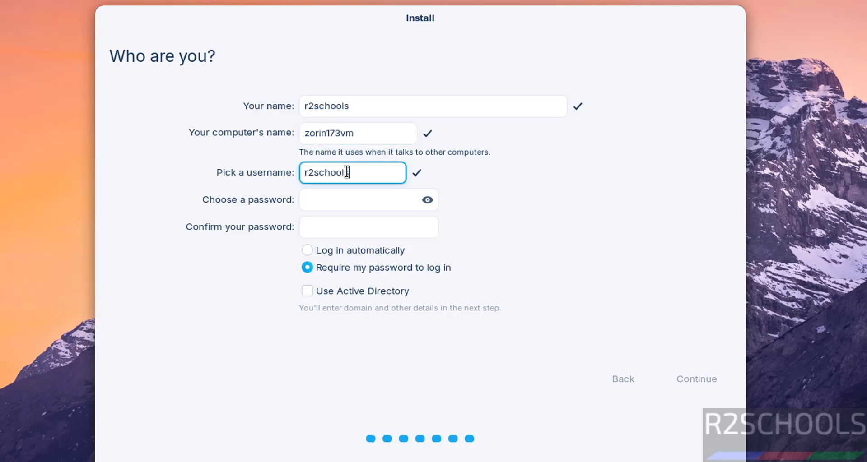
Type the account password and confirm it.
left_click(332, 207)
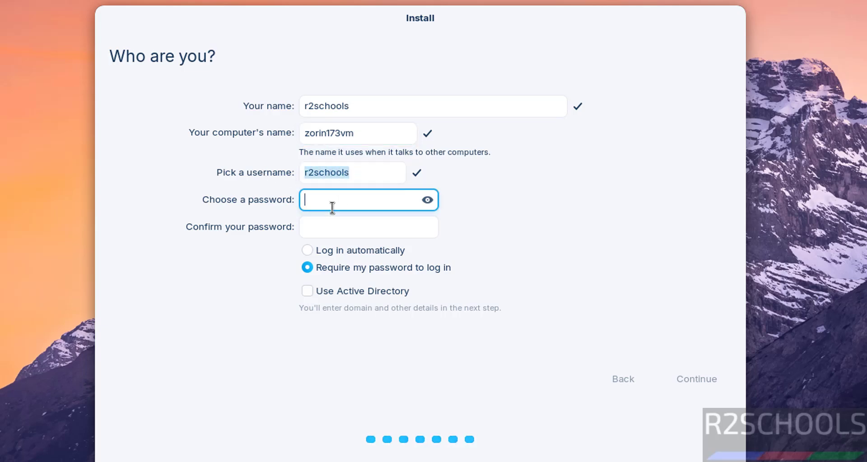
type("**********")
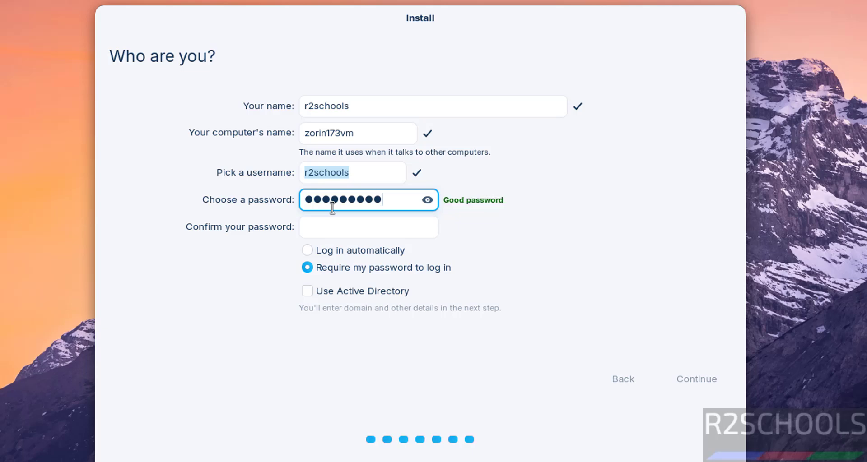
key("Tab")
type("**********")
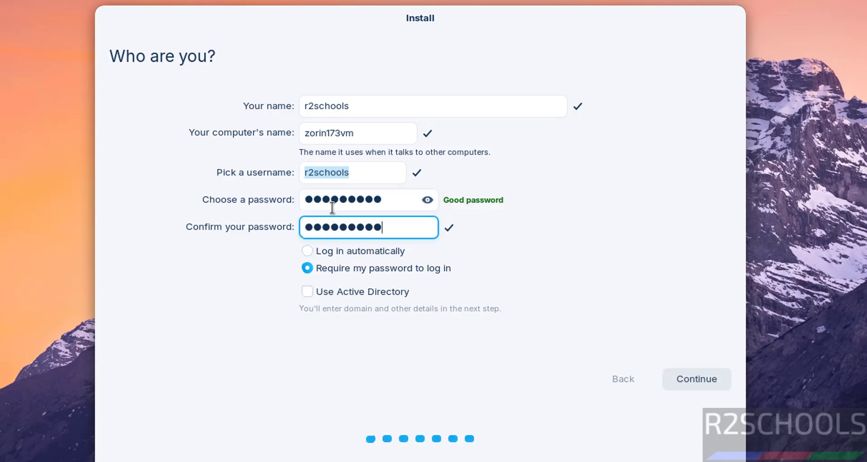